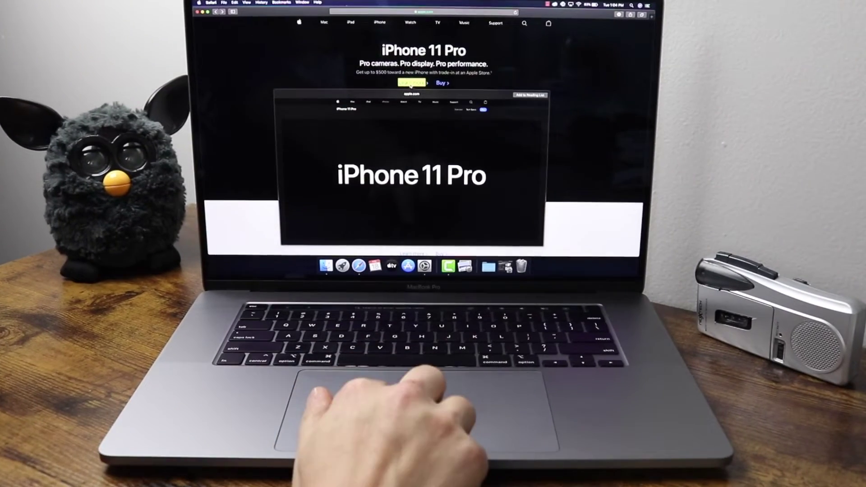
{"action": "scroll", "coordinate": [412, 169], "scroll_direction": "down", "scroll_amount": 5}
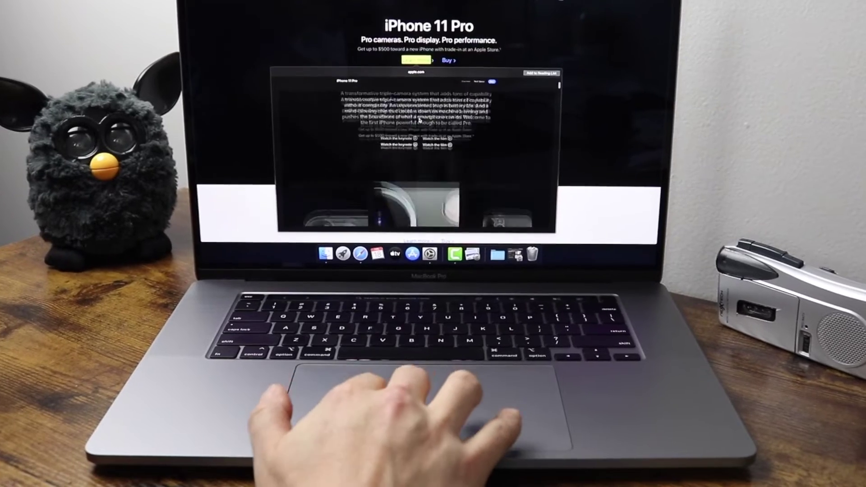
{"action": "scroll", "coordinate": [420, 120], "scroll_direction": "down", "scroll_amount": 5}
{"action": "scroll", "coordinate": [420, 120], "scroll_direction": "down", "scroll_amount": 5}
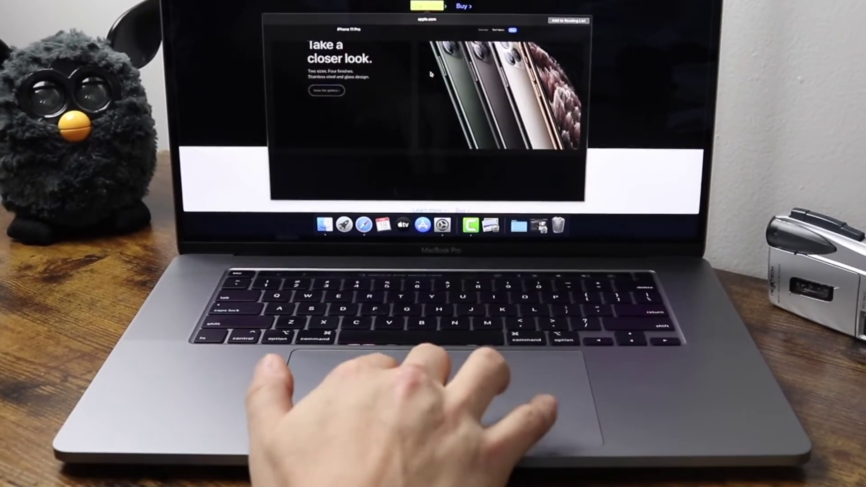
{"action": "scroll", "coordinate": [430, 73], "scroll_direction": "down", "scroll_amount": 5}
{"action": "scroll", "coordinate": [431, 74], "scroll_direction": "down", "scroll_amount": 3}
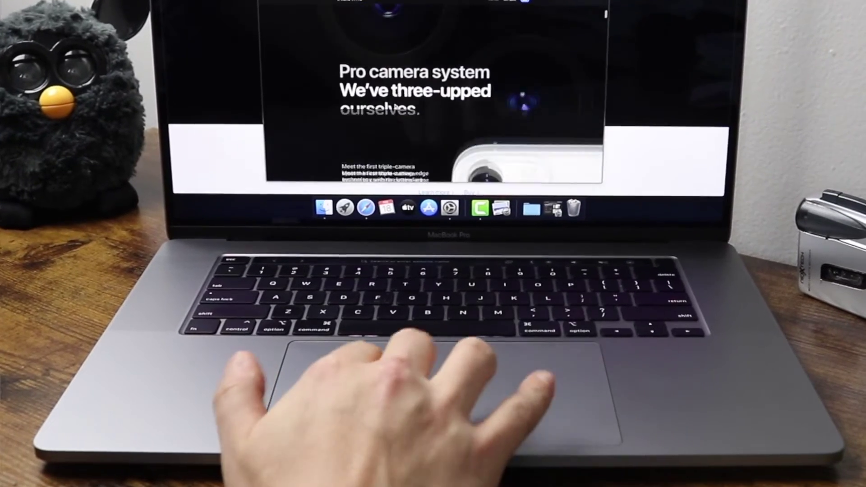
{"action": "scroll", "coordinate": [431, 73], "scroll_direction": "down", "scroll_amount": 5}
{"action": "scroll", "coordinate": [431, 73], "scroll_direction": "down", "scroll_amount": 1}
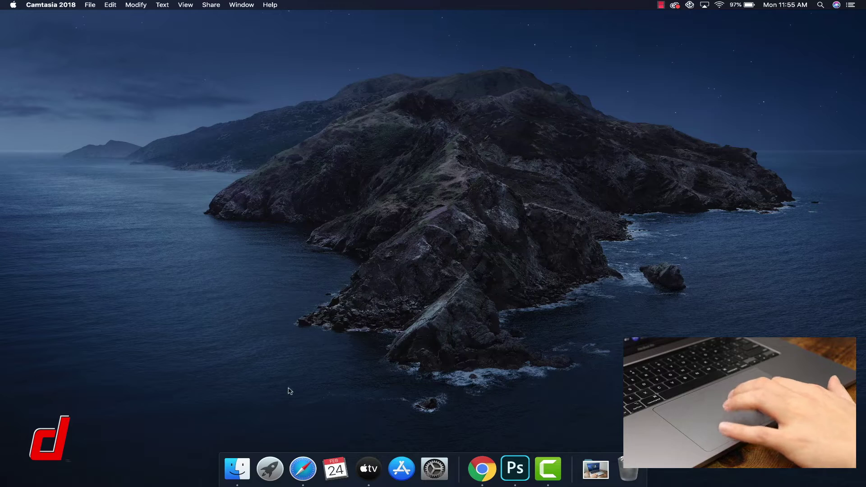
Launch System Preferences from the Launchpad app grid
{"action": "left_click", "coordinate": [270, 469]}
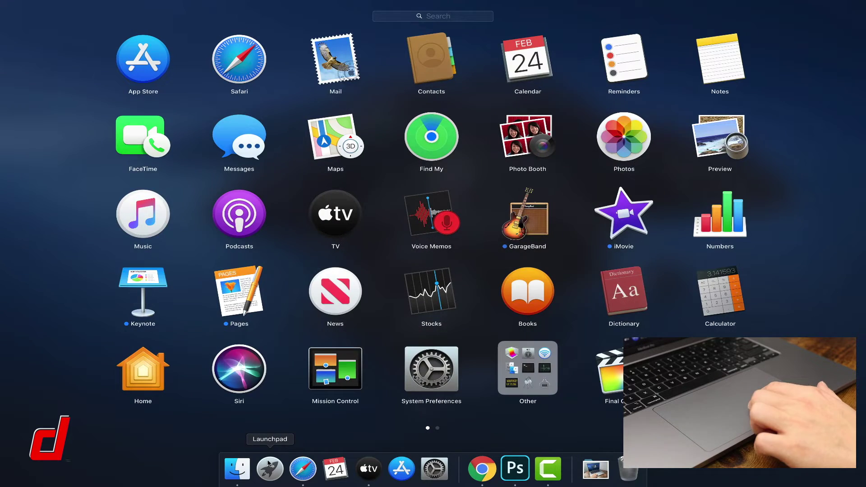
{"action": "left_click", "coordinate": [426, 369]}
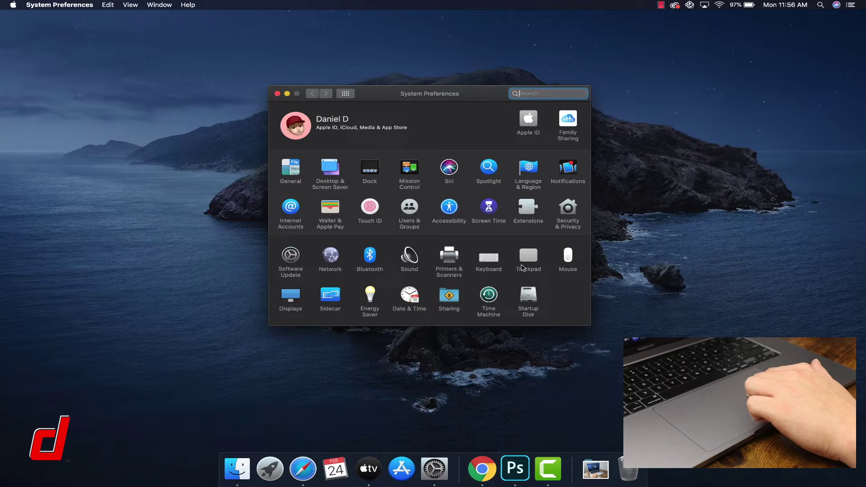
In the Trackpad pane, toggle Force Click and haptic feedback off, on, then off
{"action": "left_click", "coordinate": [526, 258]}
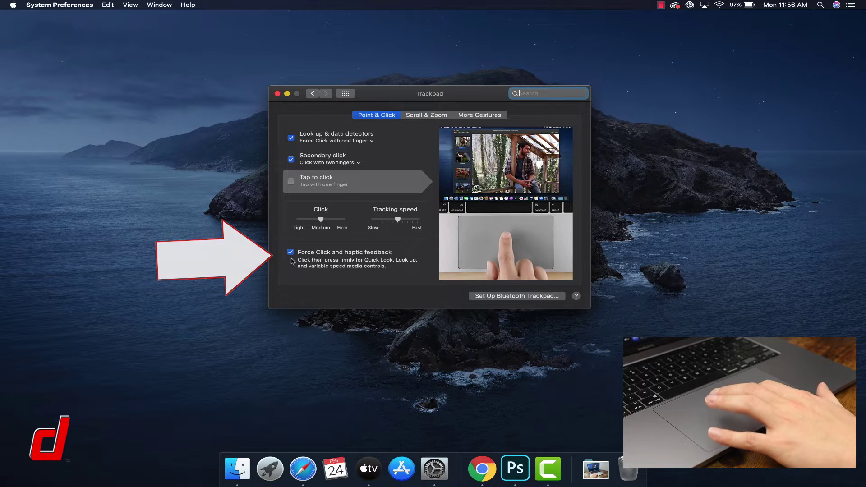
{"action": "left_click", "coordinate": [291, 252]}
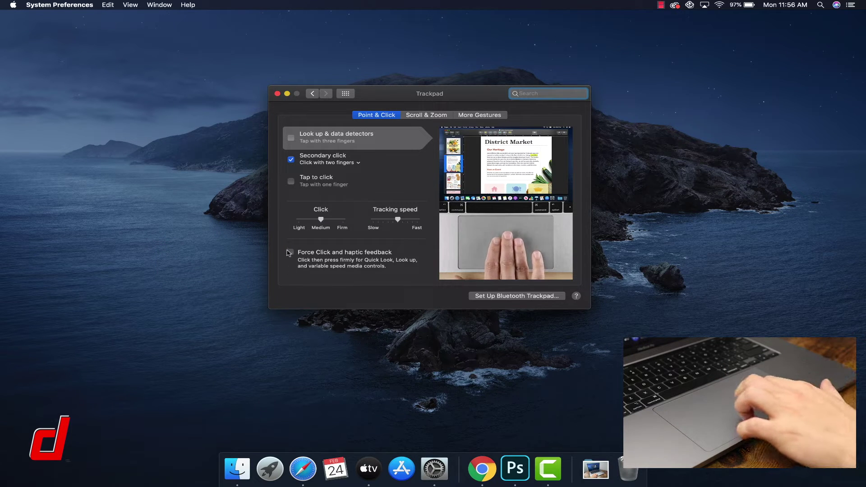
{"action": "left_click", "coordinate": [290, 253]}
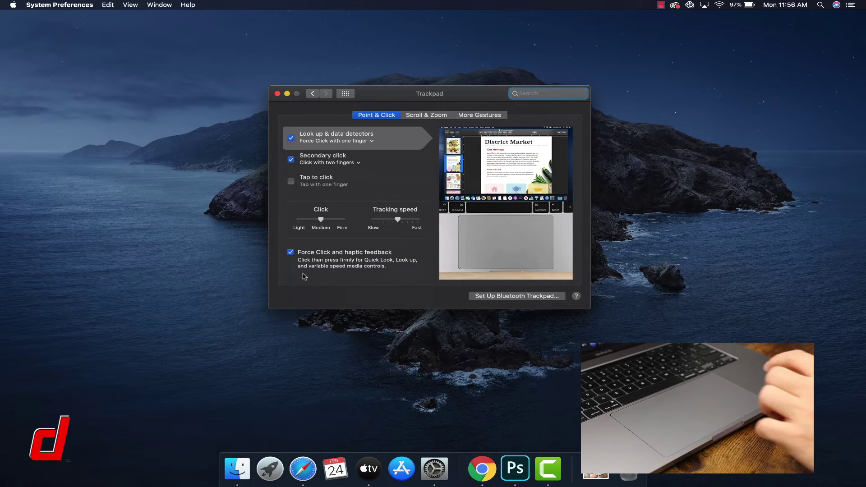
{"action": "left_click", "coordinate": [291, 252]}
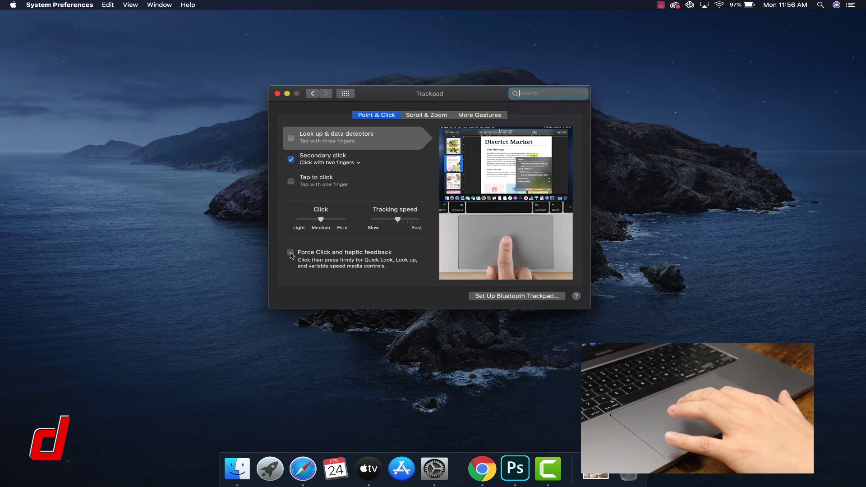
Re-enable Force Click and haptic feedback and turn on Tap to click
{"action": "left_click", "coordinate": [291, 252]}
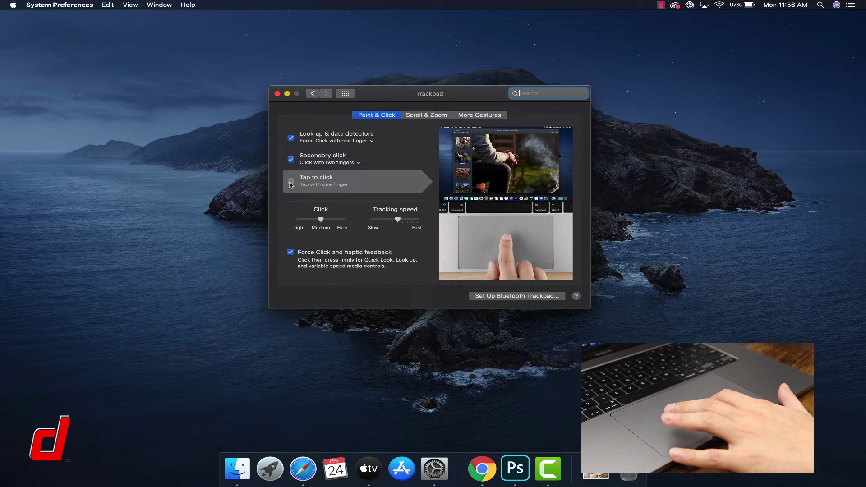
{"action": "left_click", "coordinate": [292, 182]}
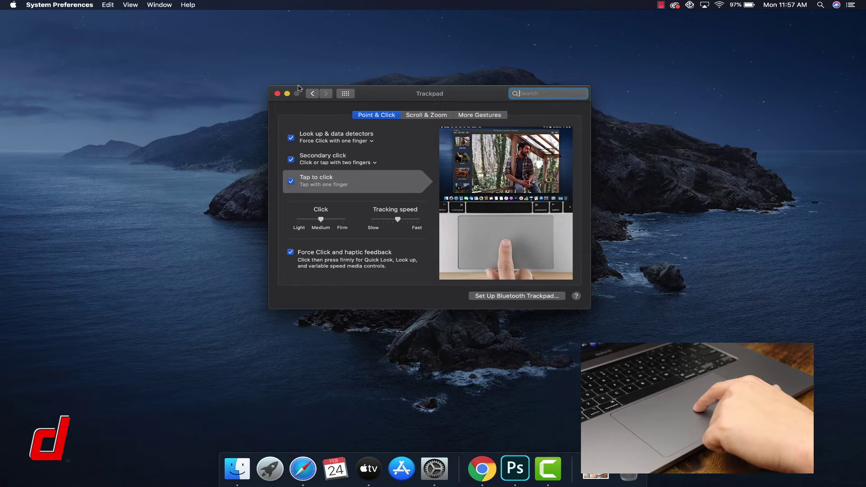
Close and reopen the Trackpad pane from the Dock, then turn Tap to click off
{"action": "left_click", "coordinate": [278, 94]}
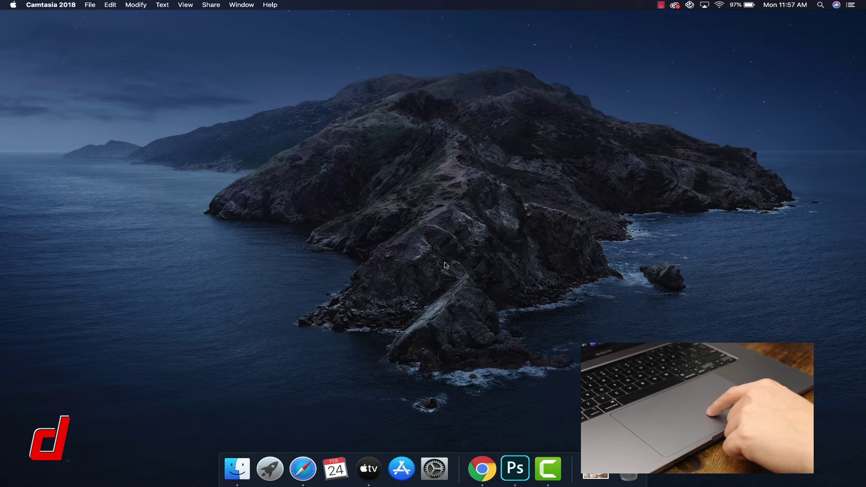
{"action": "left_click", "coordinate": [433, 466]}
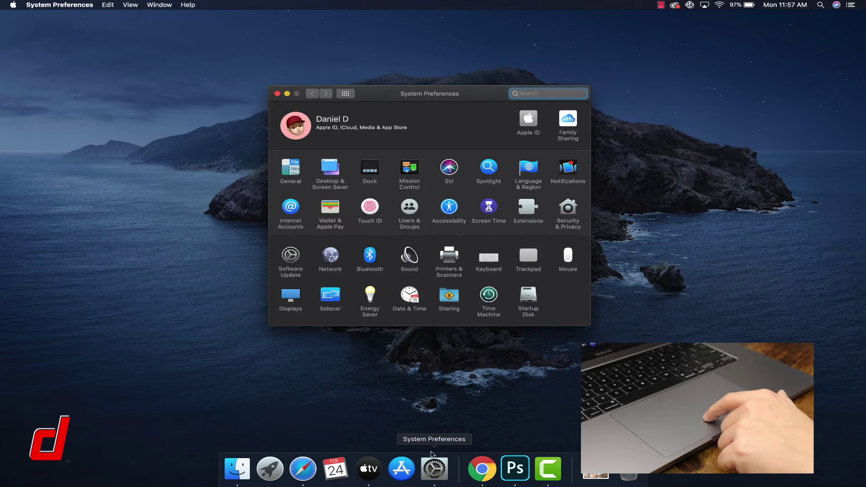
{"action": "left_click", "coordinate": [520, 260]}
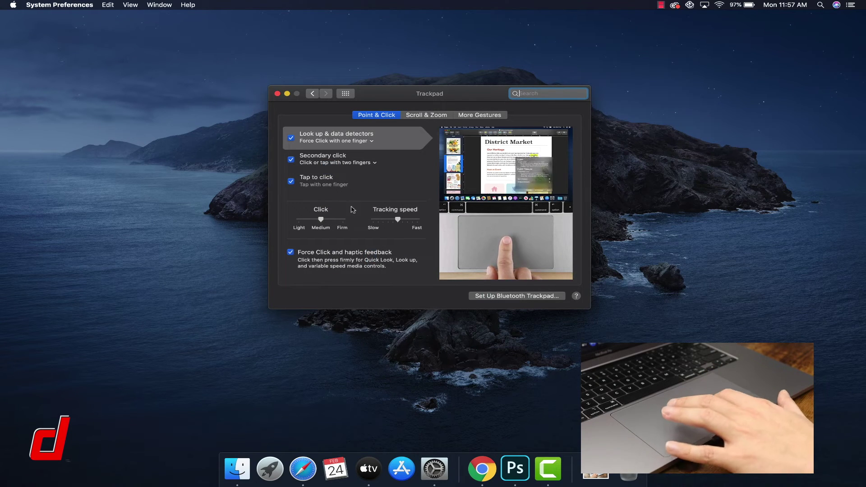
{"action": "left_click", "coordinate": [292, 181]}
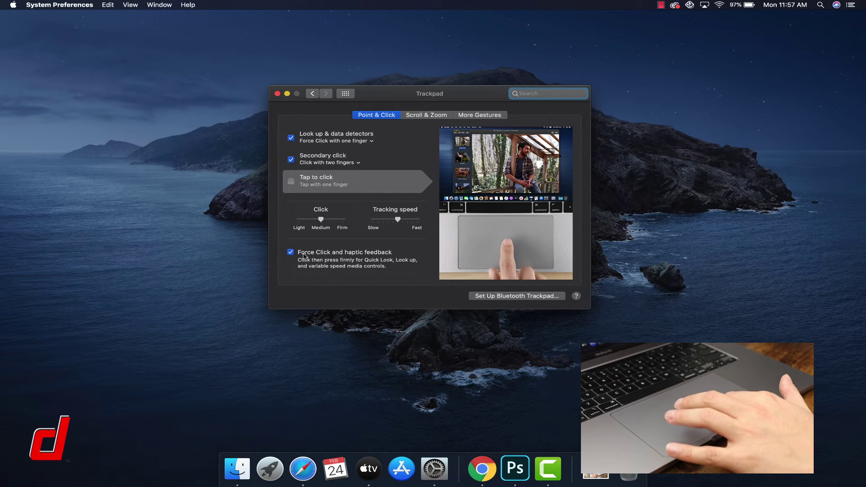